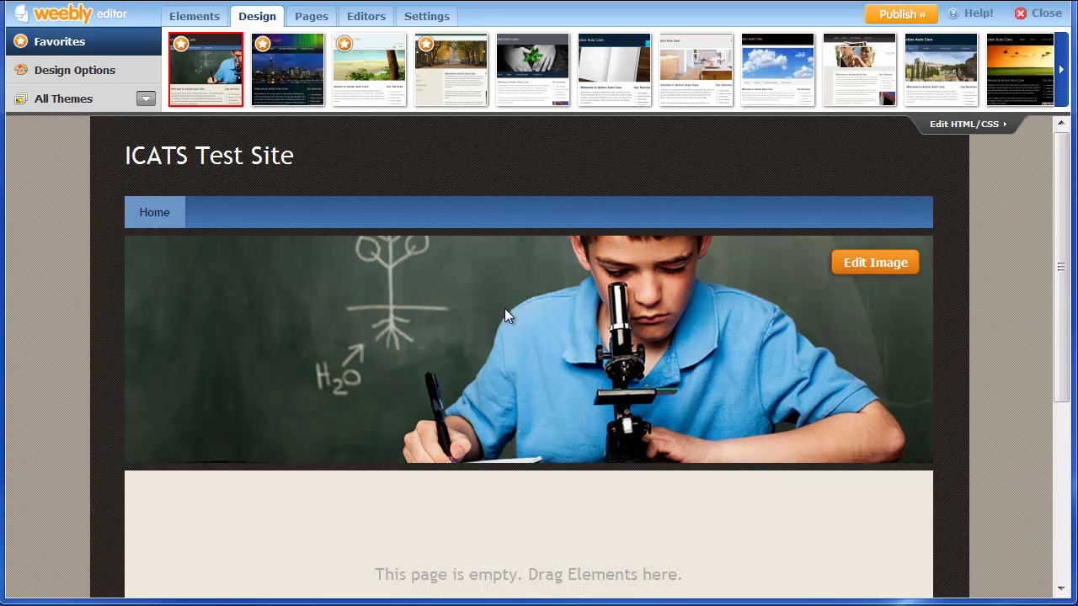
Replace the site title text with a logo by uploading the icats-logo image file from the computer.
mouse_move(192, 149)
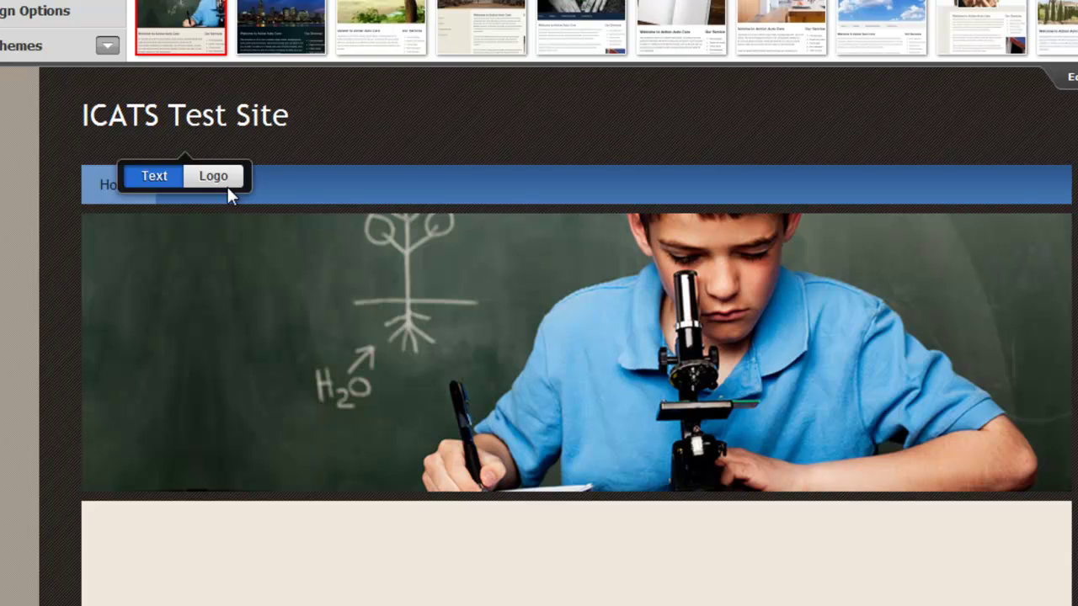
click(214, 176)
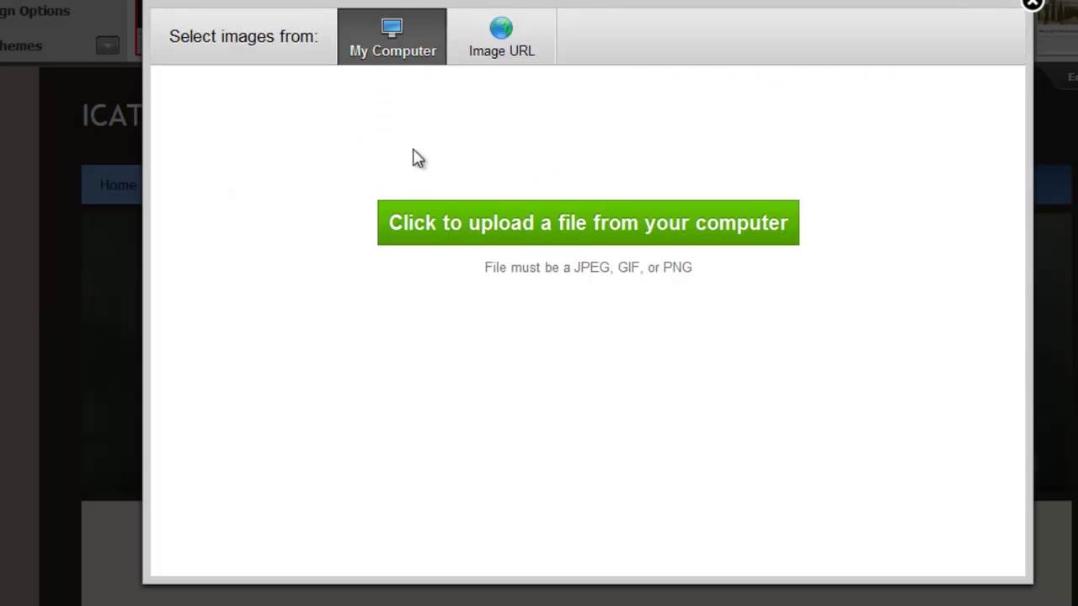
click(495, 228)
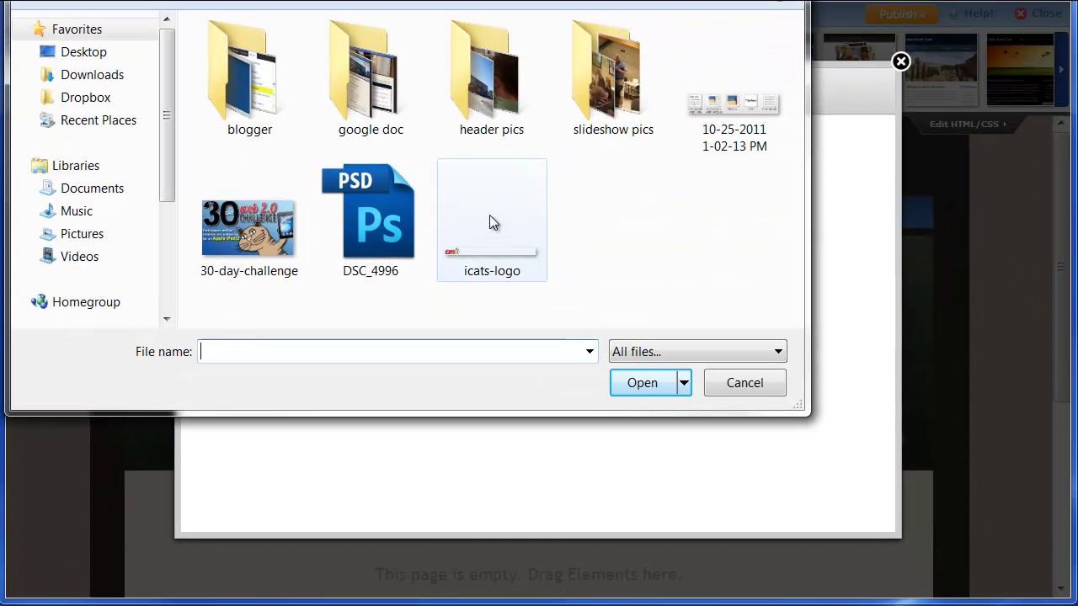
click(528, 200)
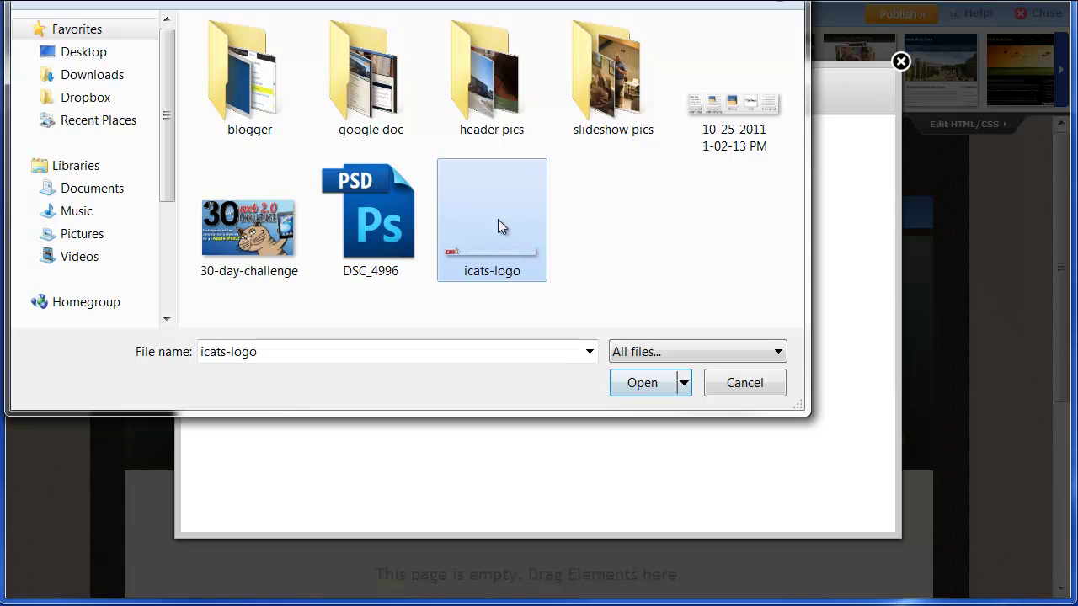
click(653, 386)
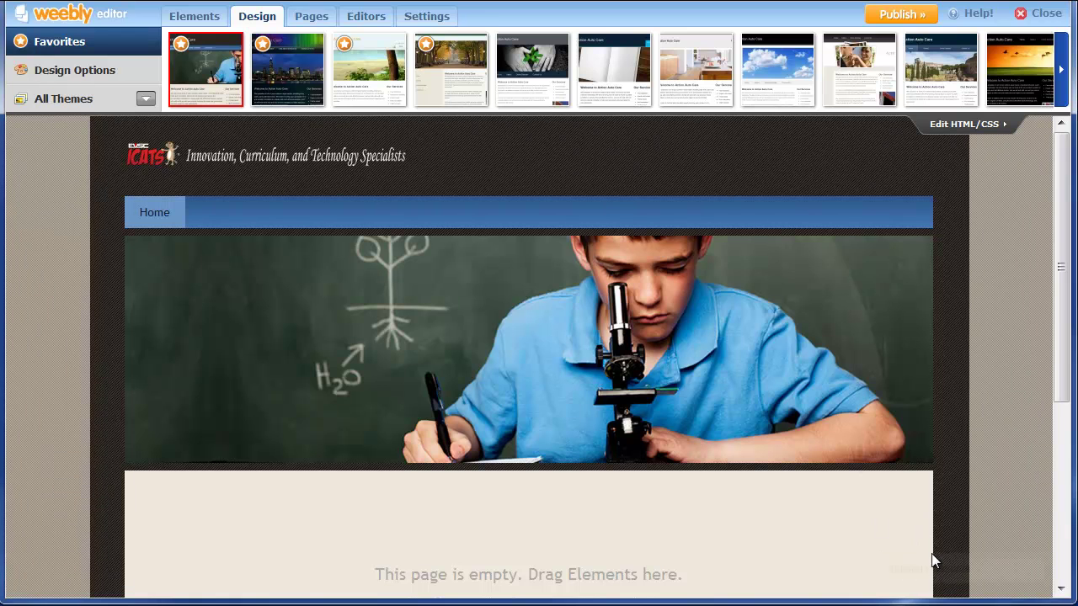
Enlarge the logo to about 957 x 81 px so it spans the width of the header, and save it.
mouse_move(250, 142)
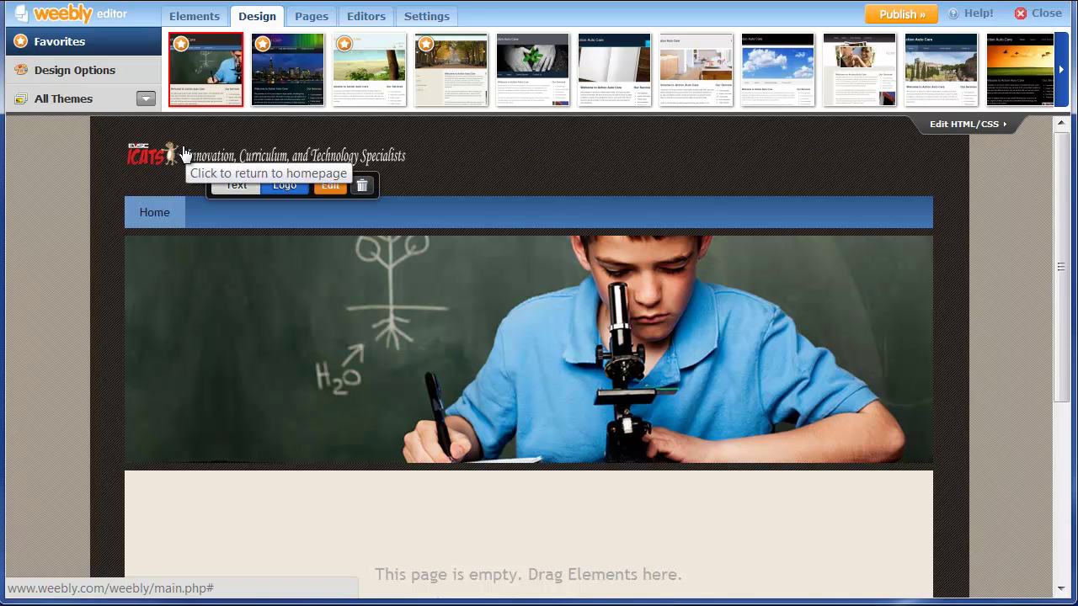
click(328, 187)
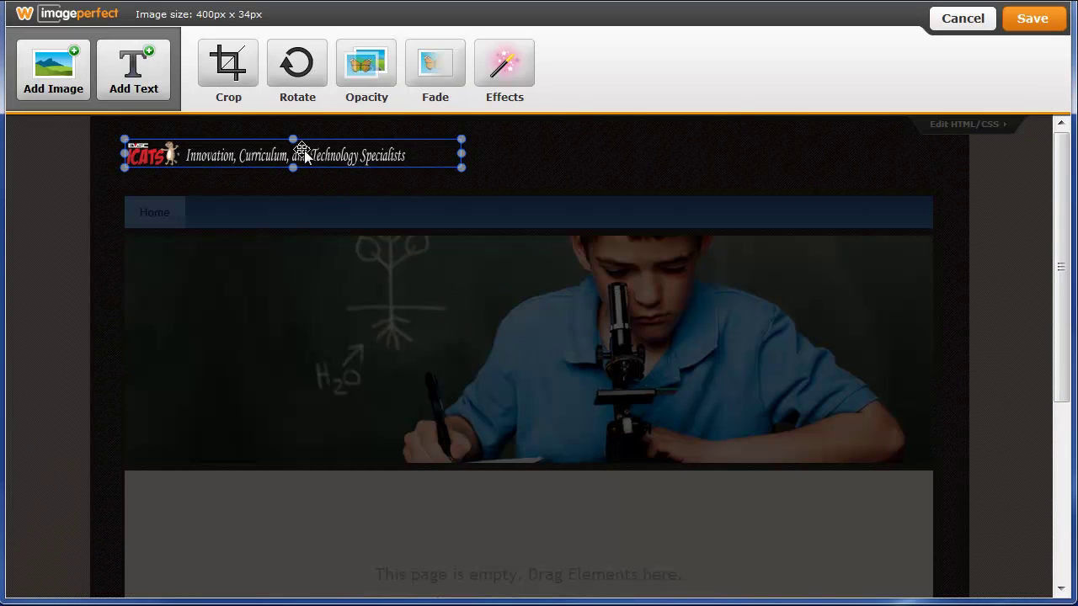
drag(462, 155, 930, 174)
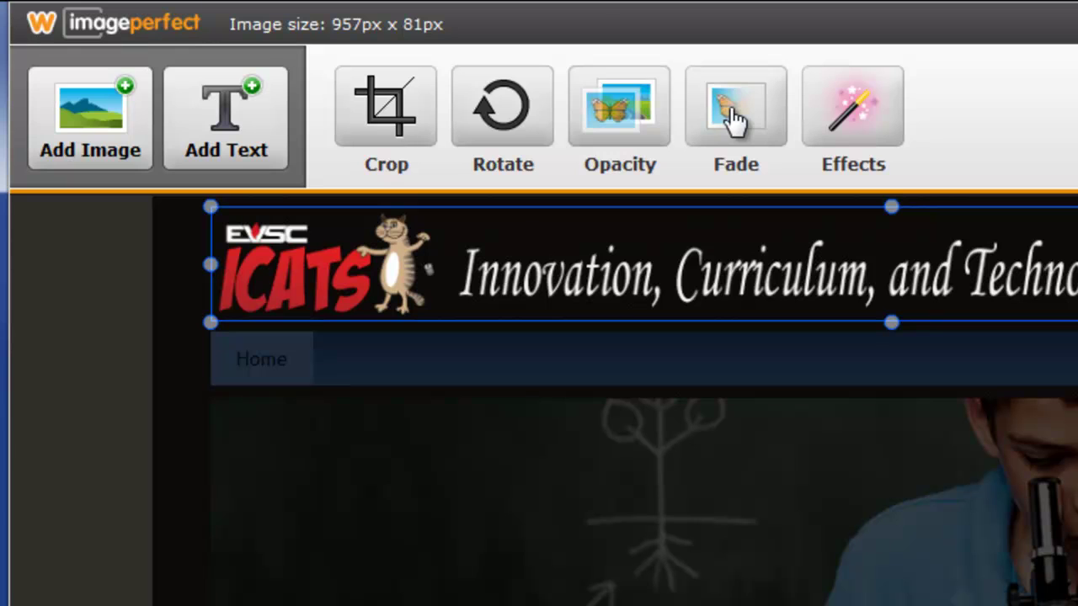
click(858, 108)
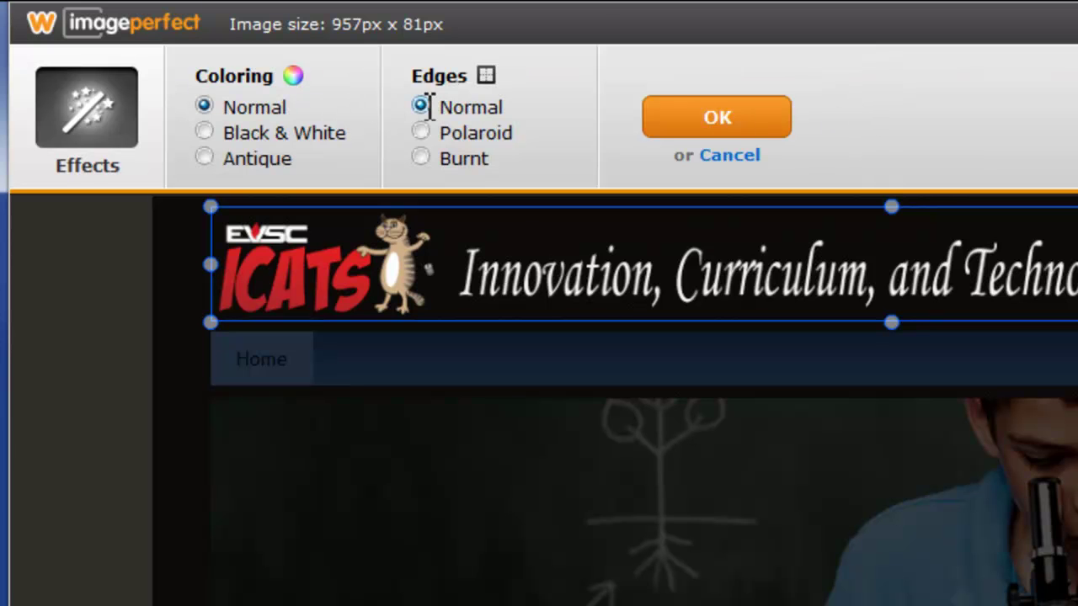
click(722, 158)
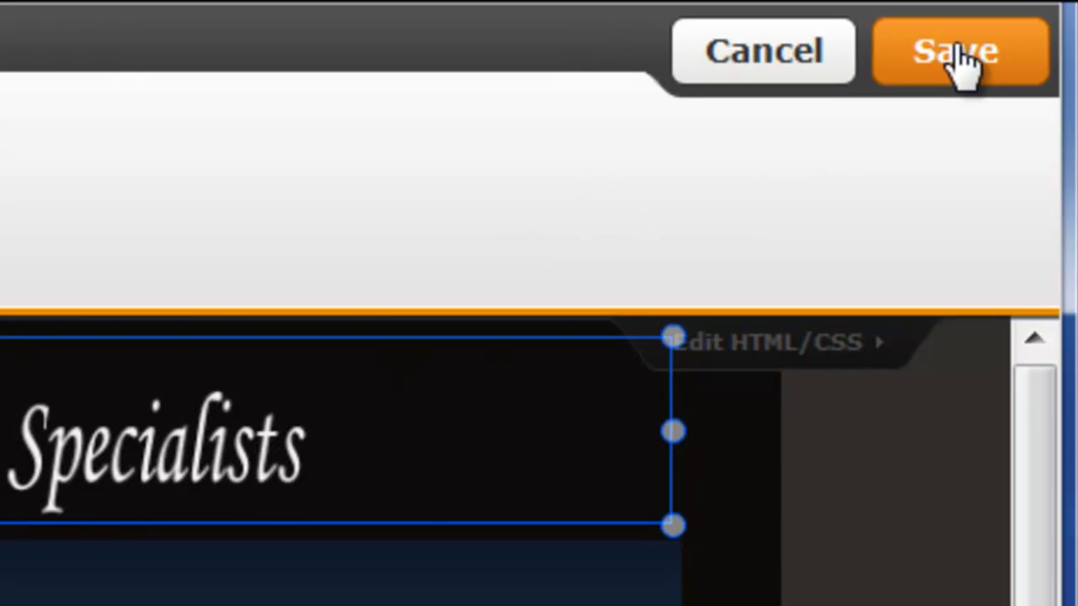
click(960, 59)
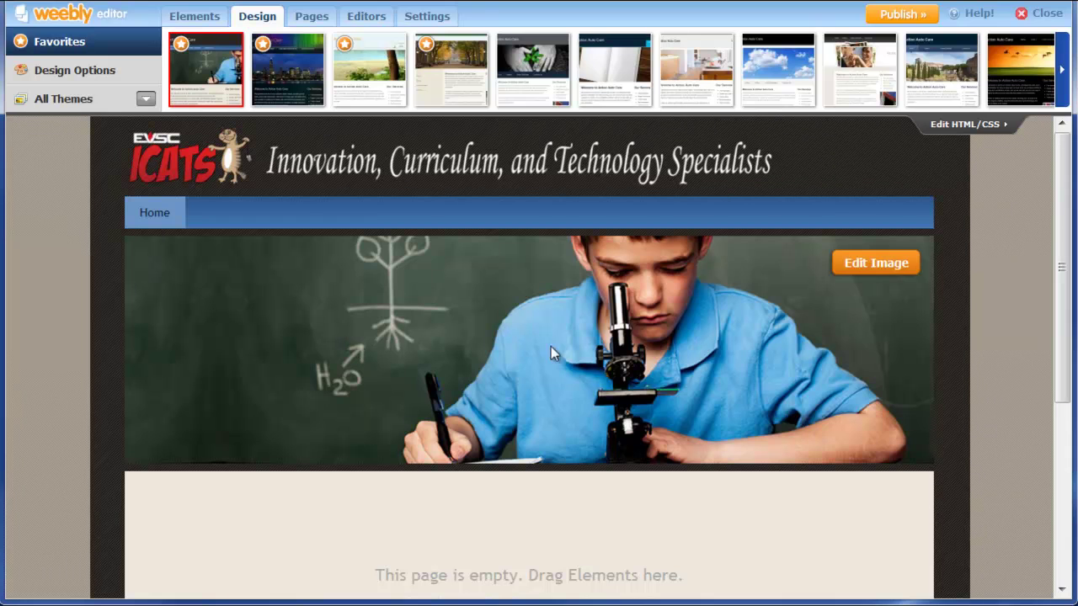
Add the index picture from the computer's header pics folder to the page's header image.
click(874, 265)
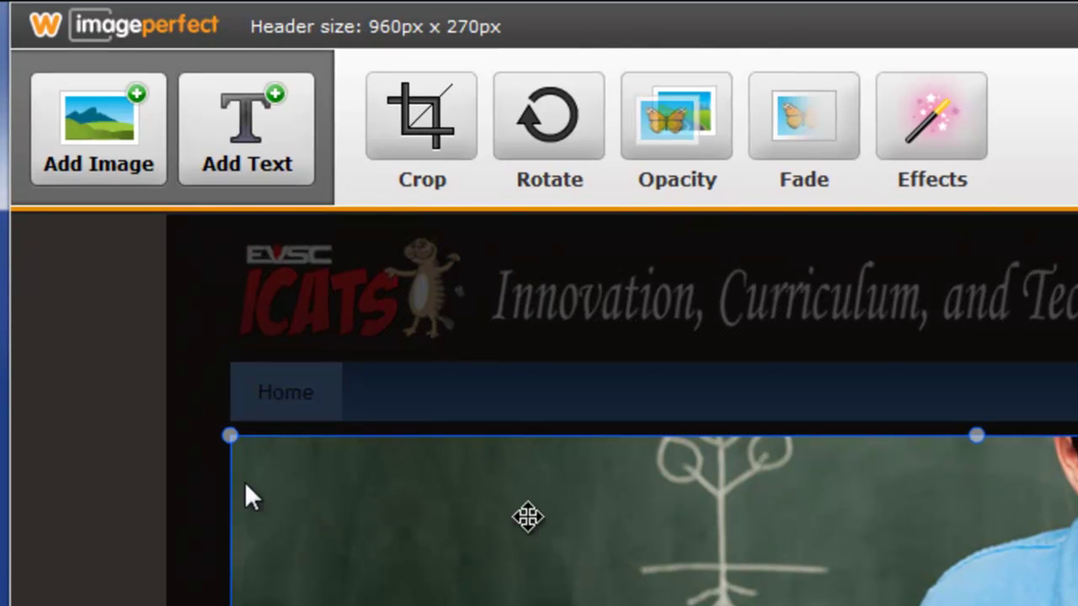
click(109, 144)
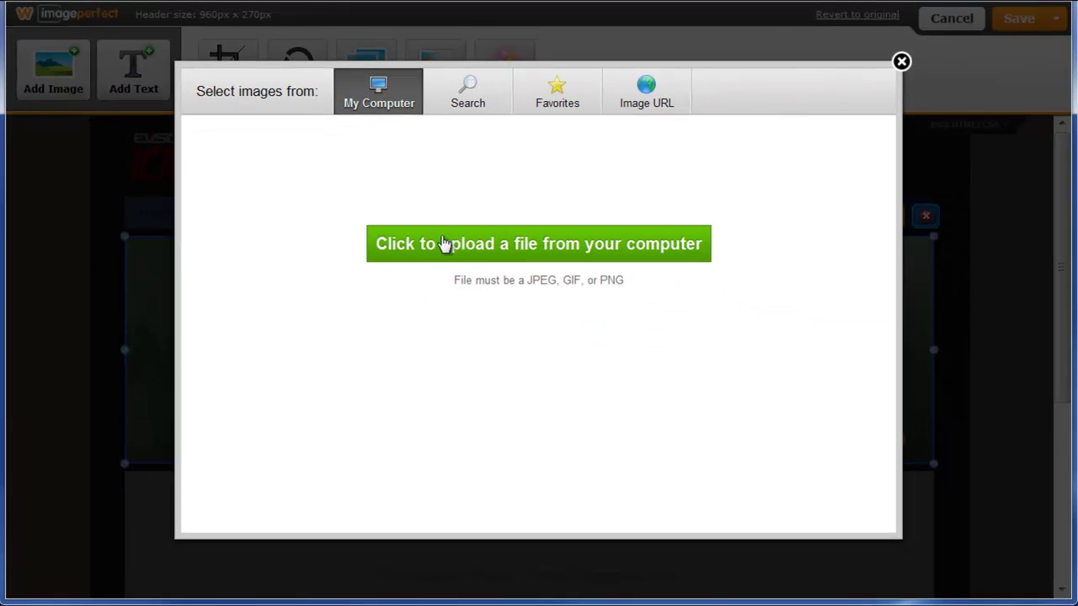
click(472, 255)
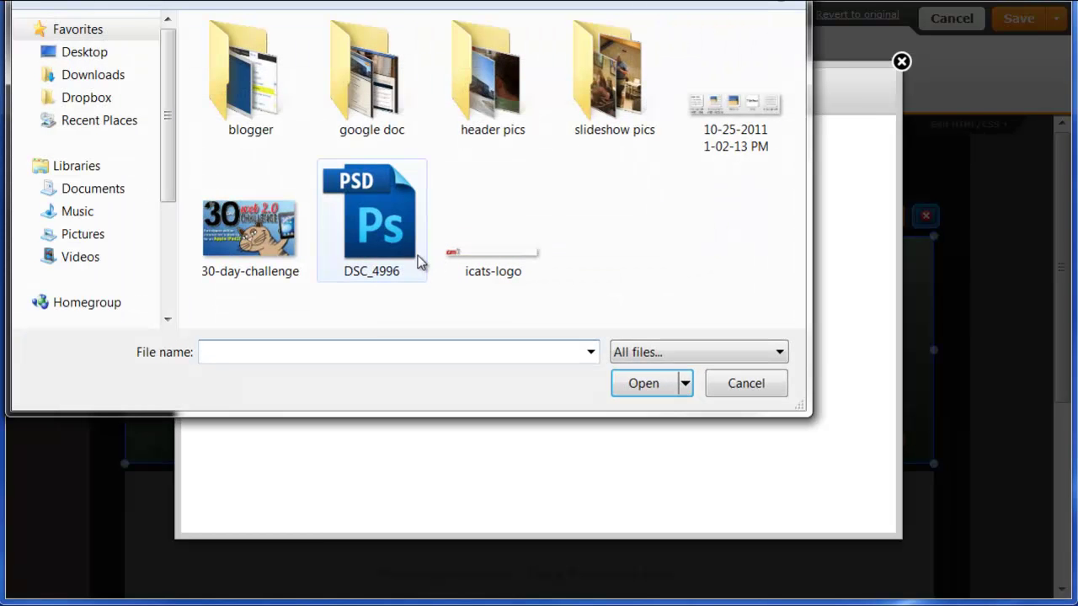
double_click(493, 94)
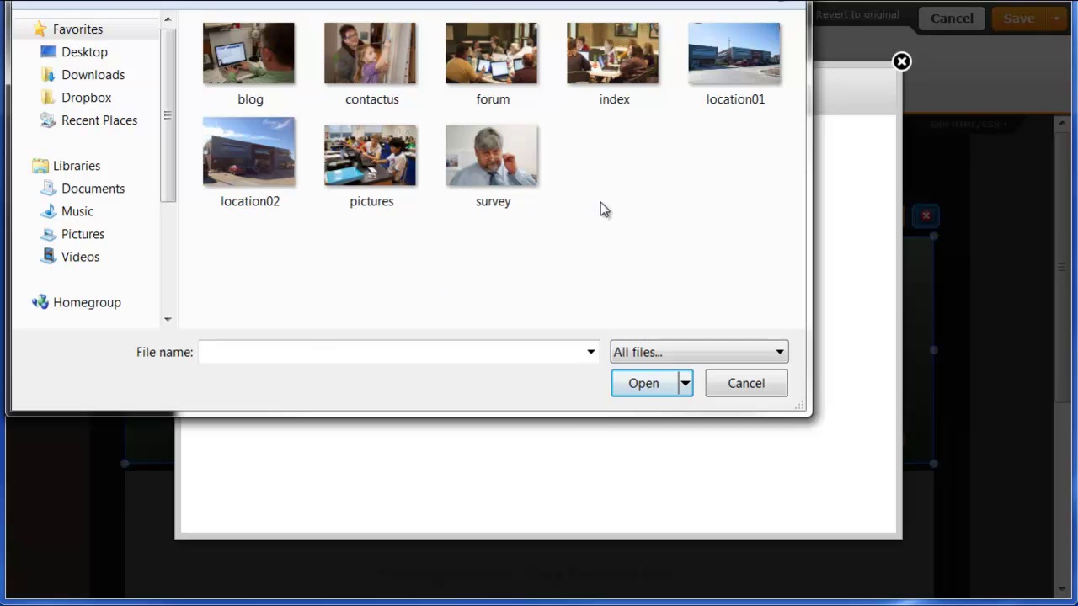
click(594, 33)
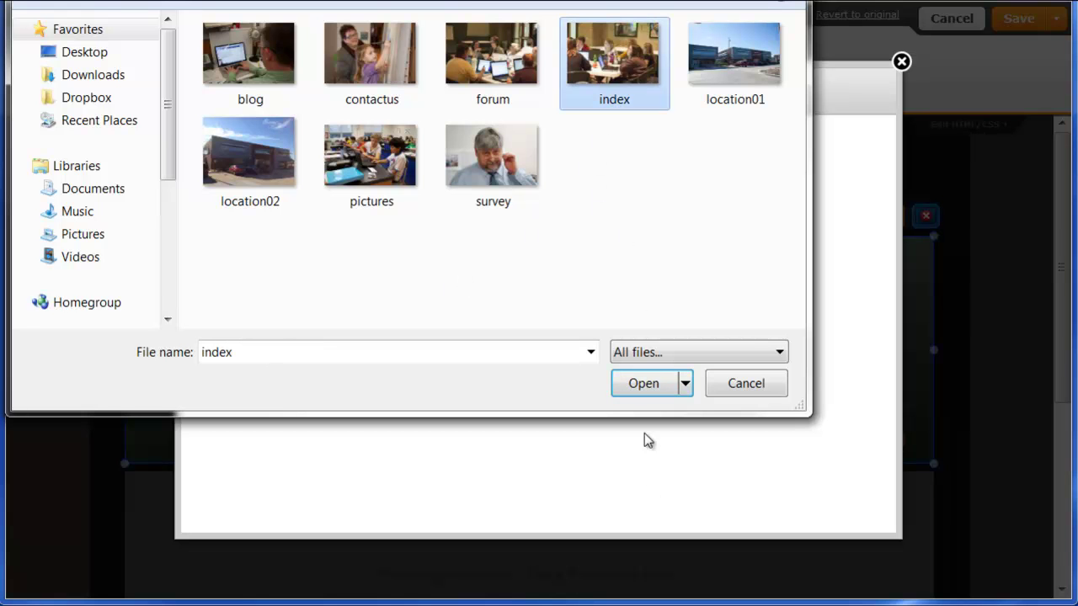
click(637, 384)
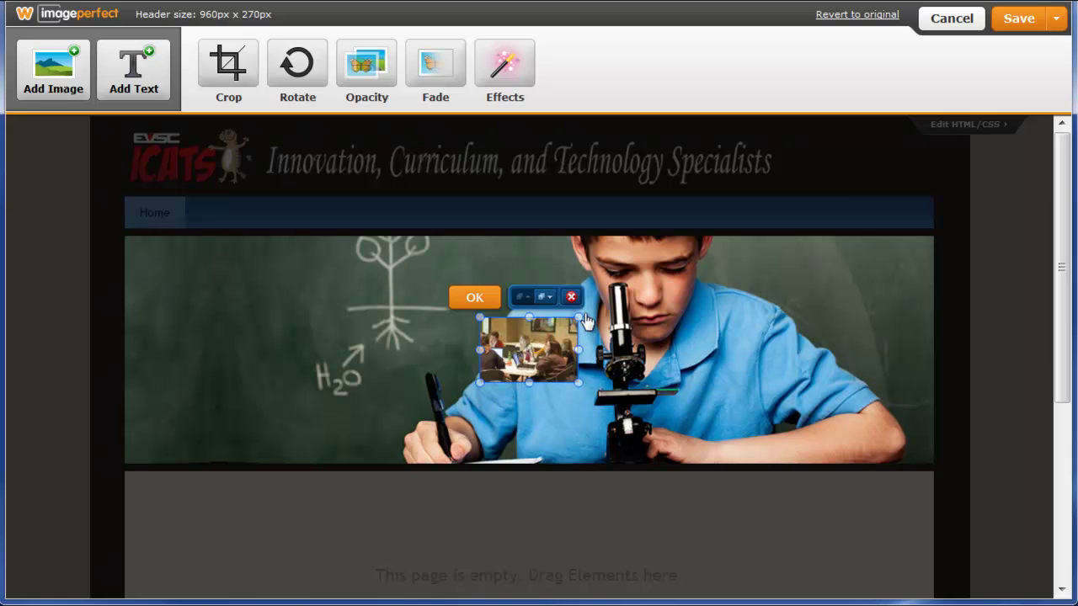
Enlarge and reposition the added picture so it covers the entire header area, and accept the placement.
drag(577, 318, 981, 139)
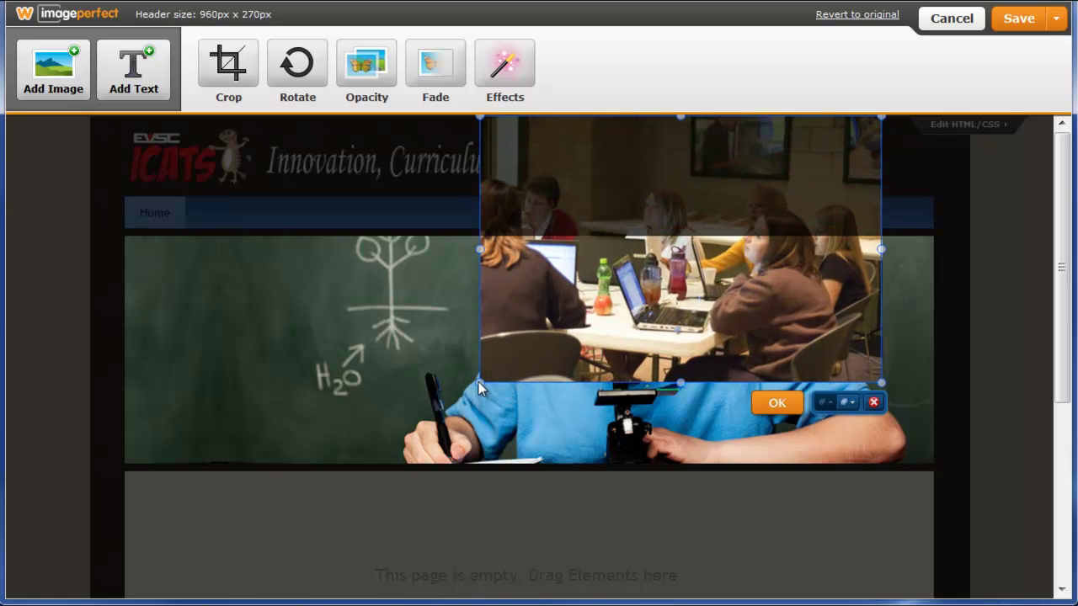
drag(481, 383, 140, 598)
drag(880, 362, 929, 362)
mouse_move(142, 362)
mouse_down()
mouse_move(118, 365)
mouse_move(130, 367)
mouse_up()
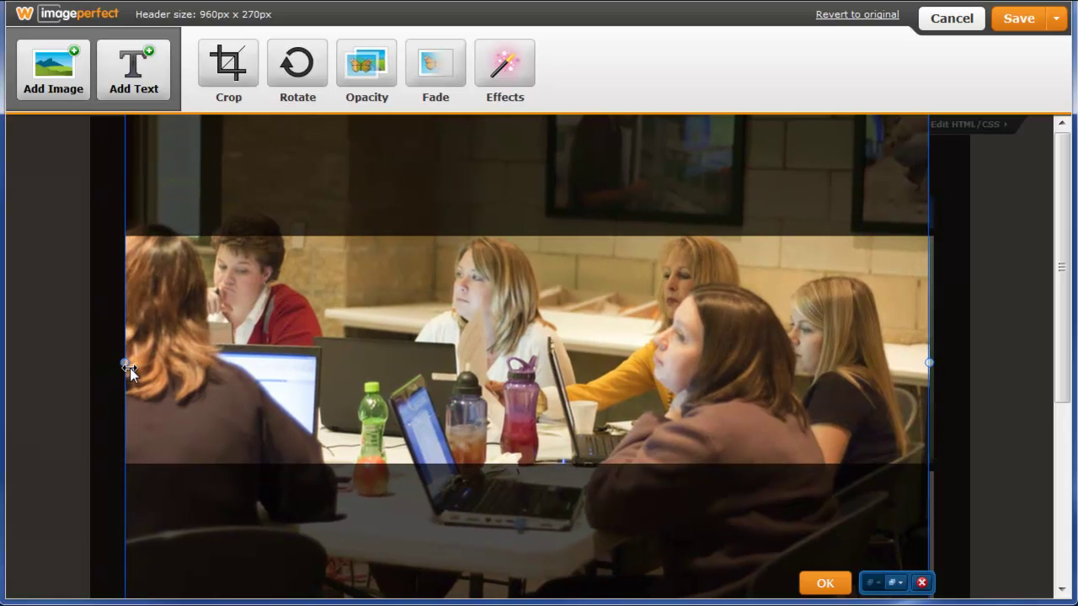
drag(436, 362, 436, 373)
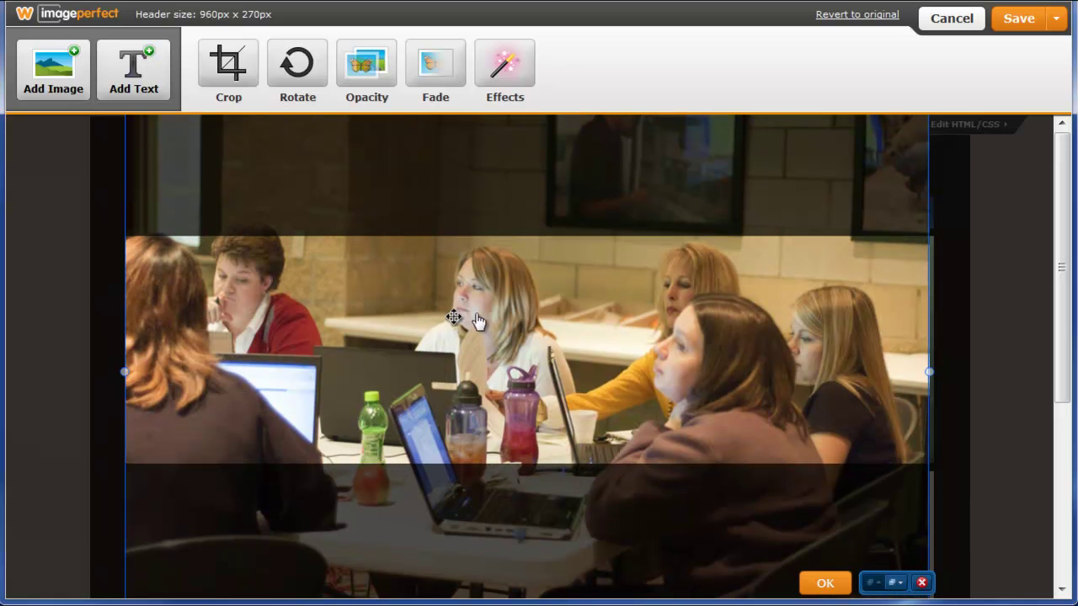
click(824, 584)
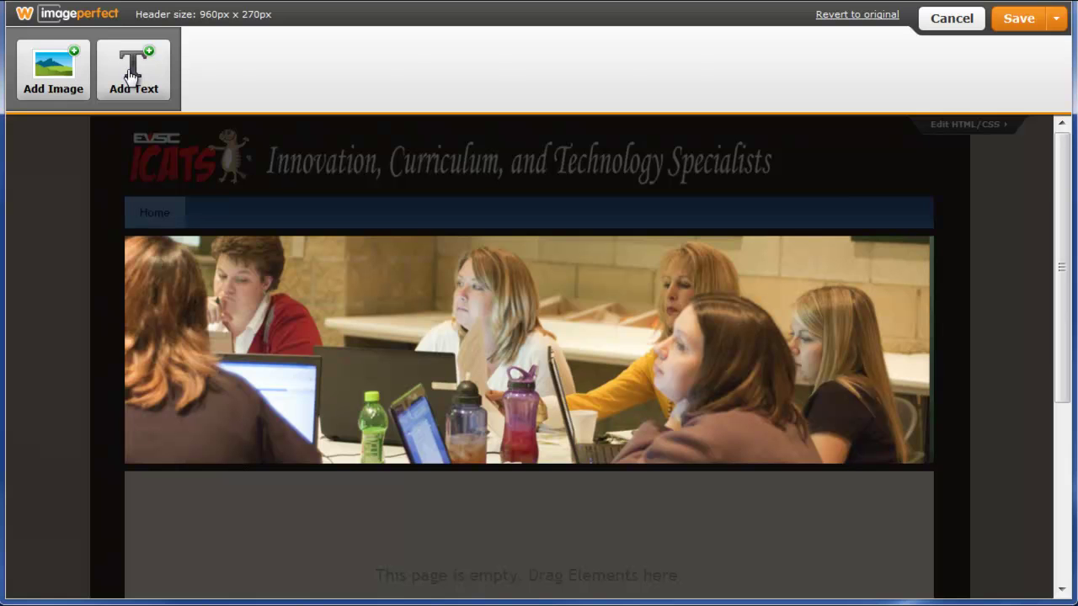
Add the text "Welcome" in the lower-left corner of the header picture and save the image to only this page.
click(130, 76)
drag(370, 313, 312, 426)
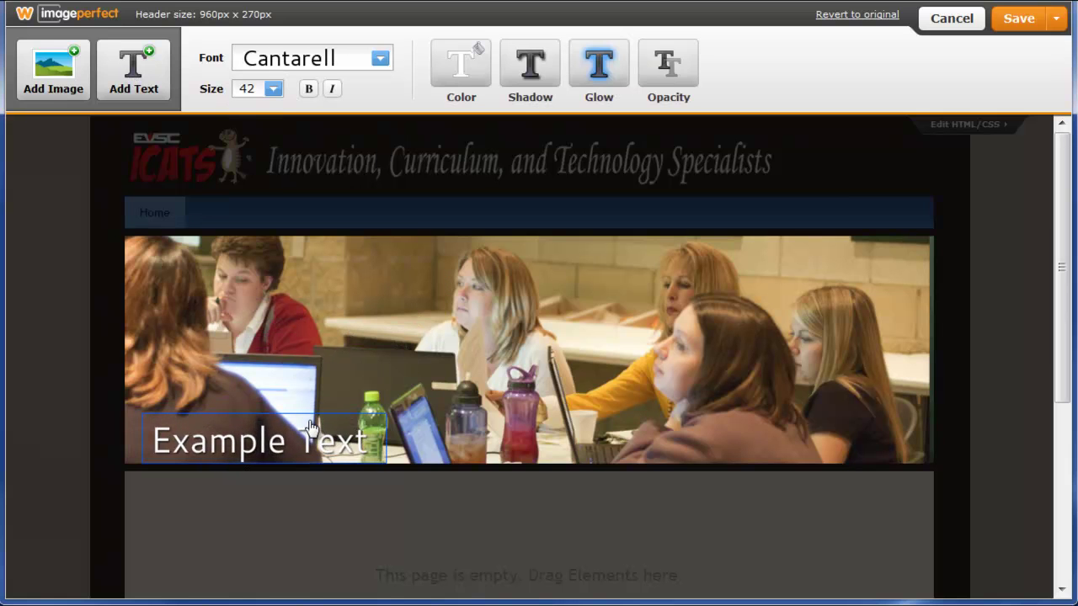
double_click(314, 418)
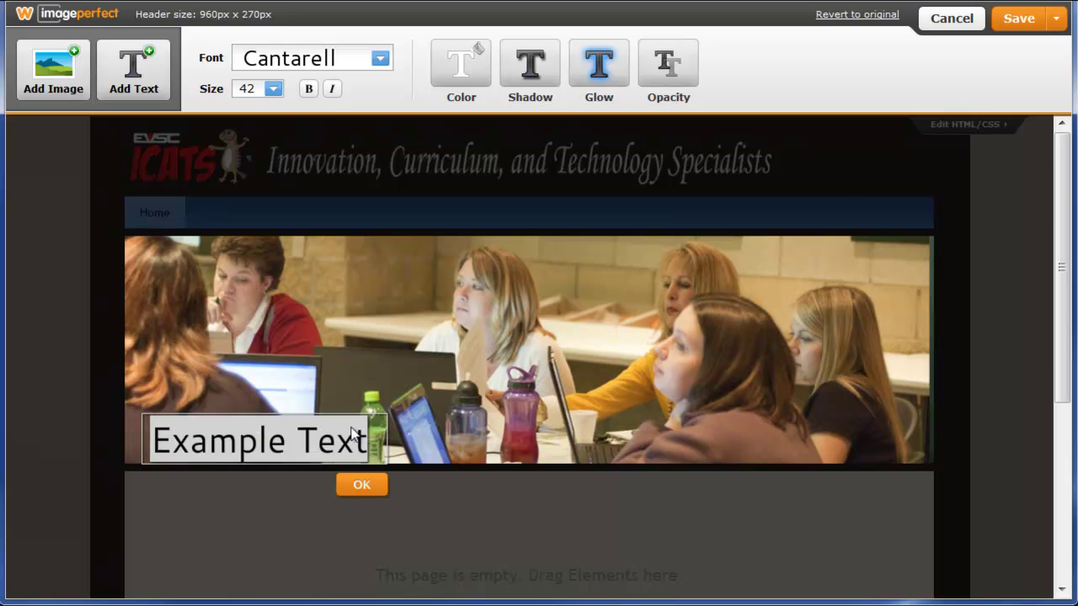
text(Welcome)
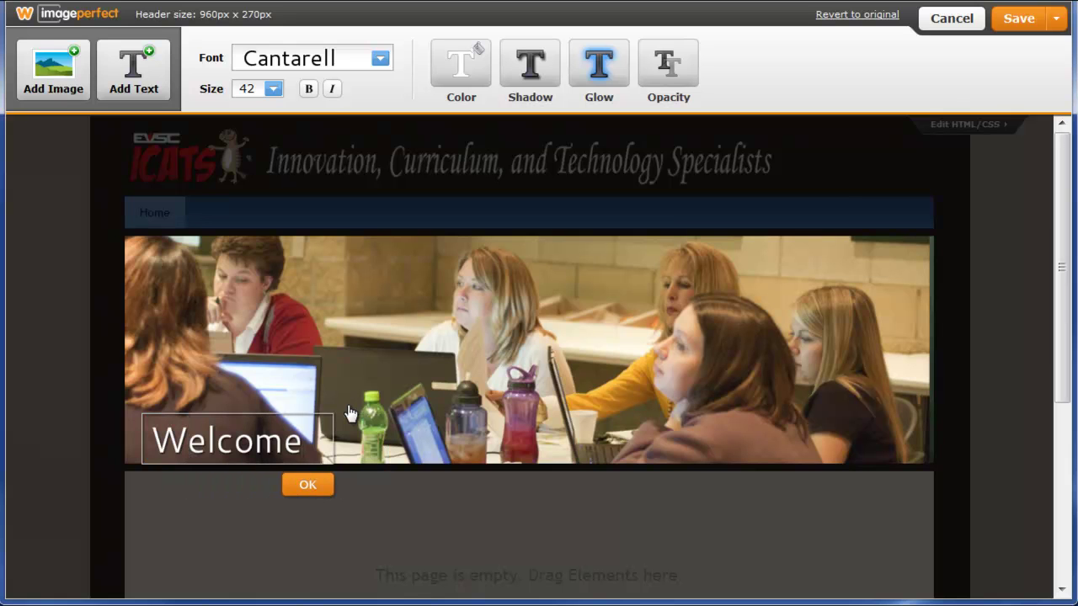
click(305, 486)
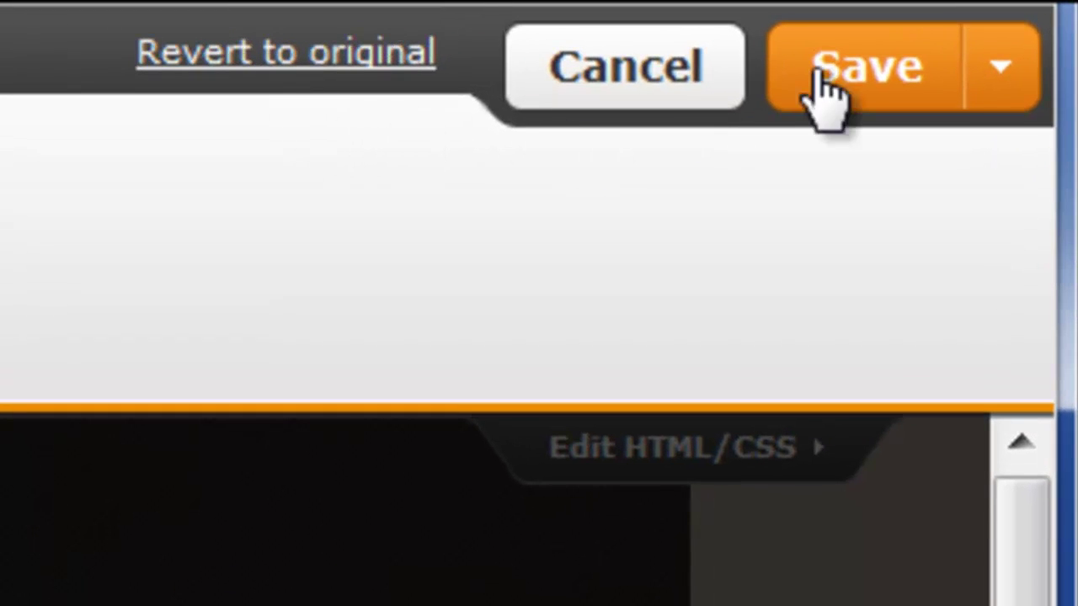
click(1002, 72)
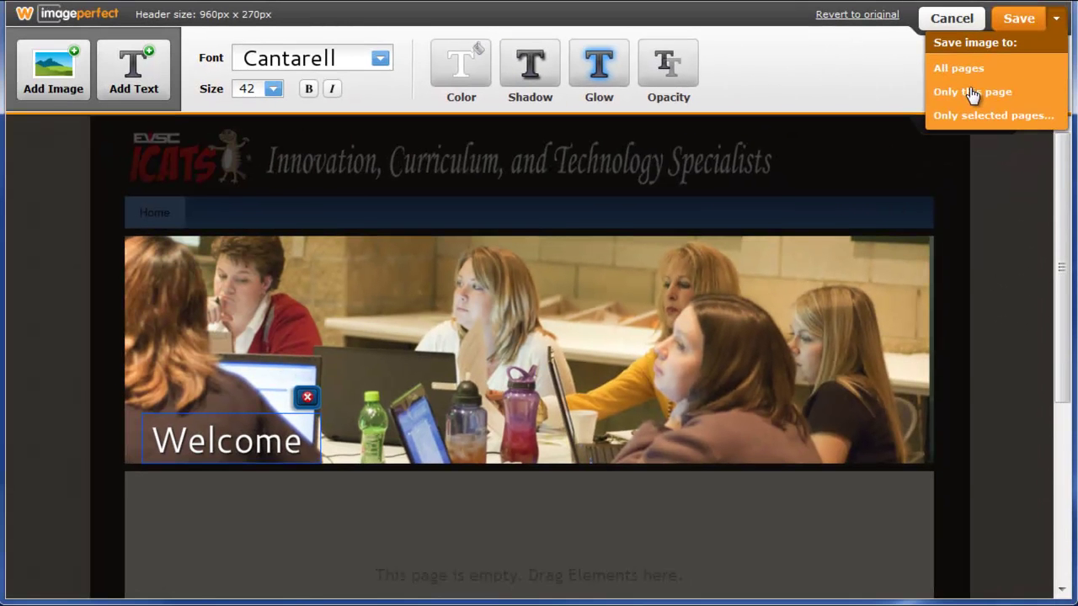
click(972, 91)
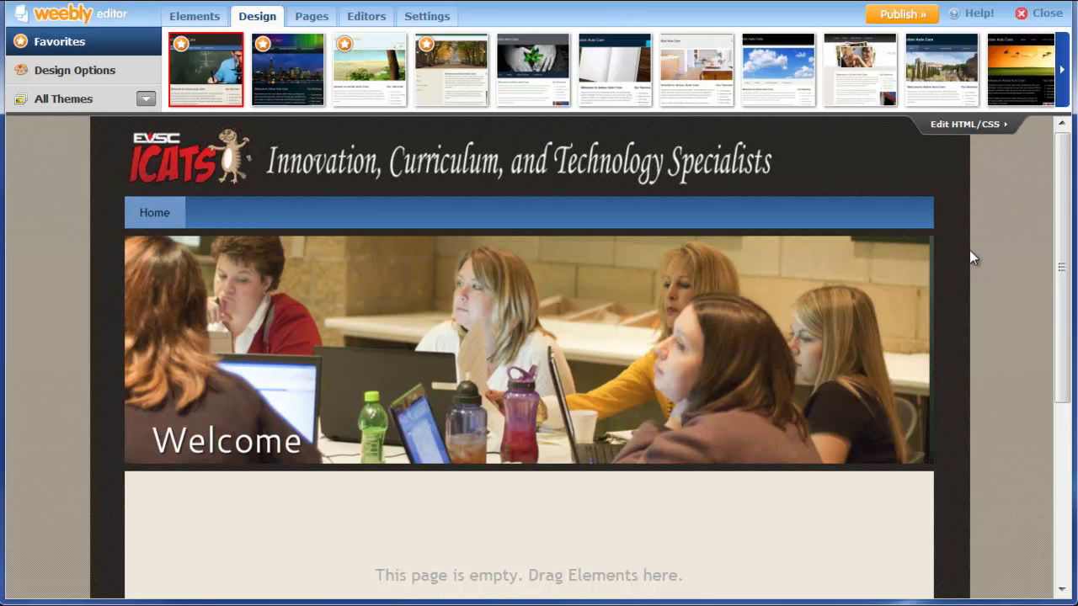
Bring up the basic page elements for filling the empty content area of the Home page.
scroll(977, 296, down, 4)
scroll(973, 296, up, 2)
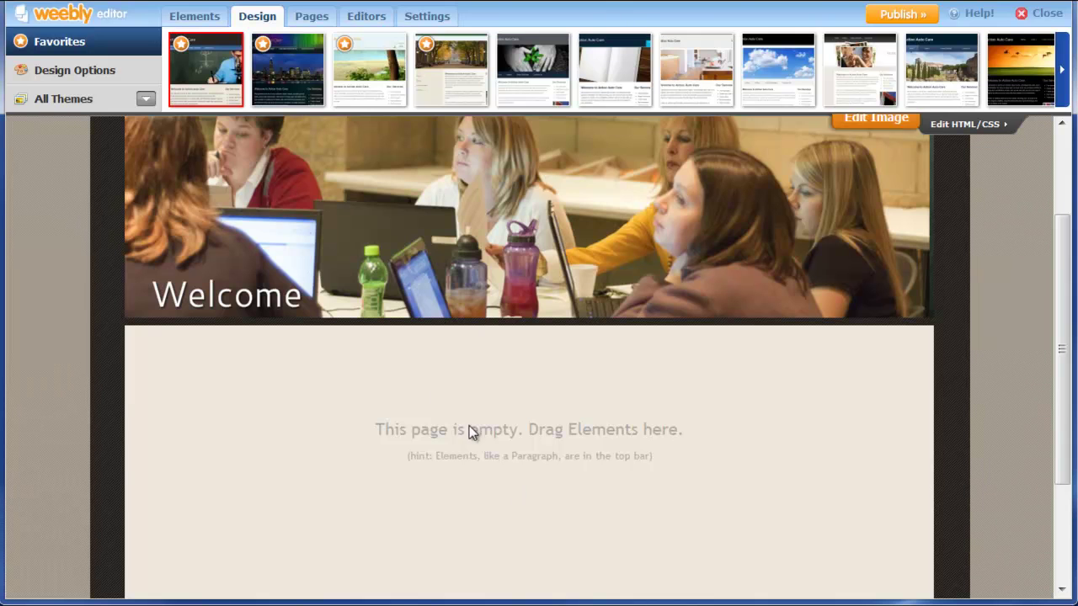
scroll(484, 453, up, 3)
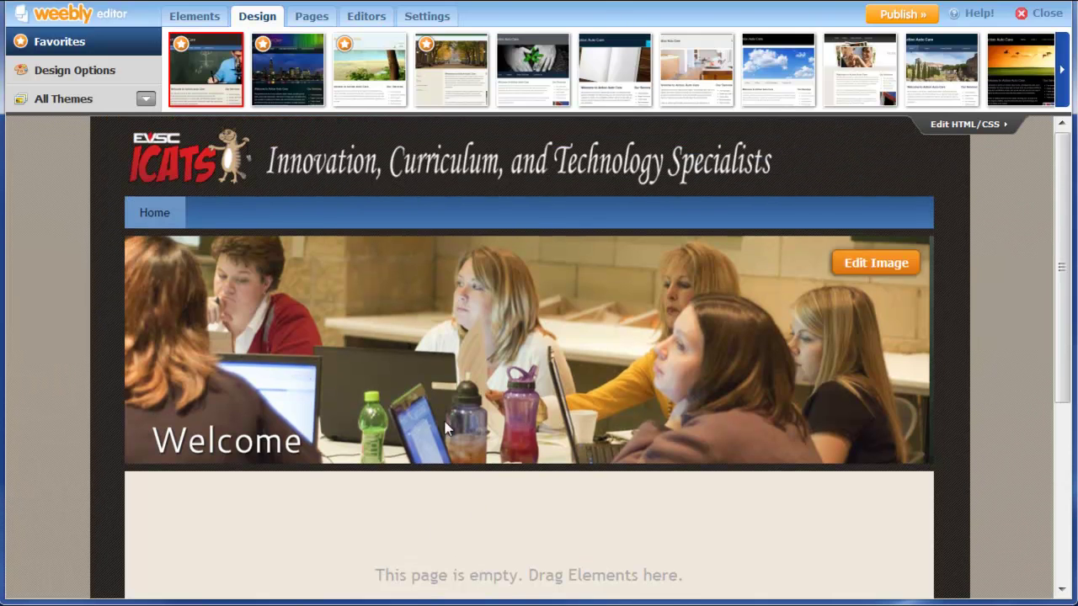
click(193, 20)
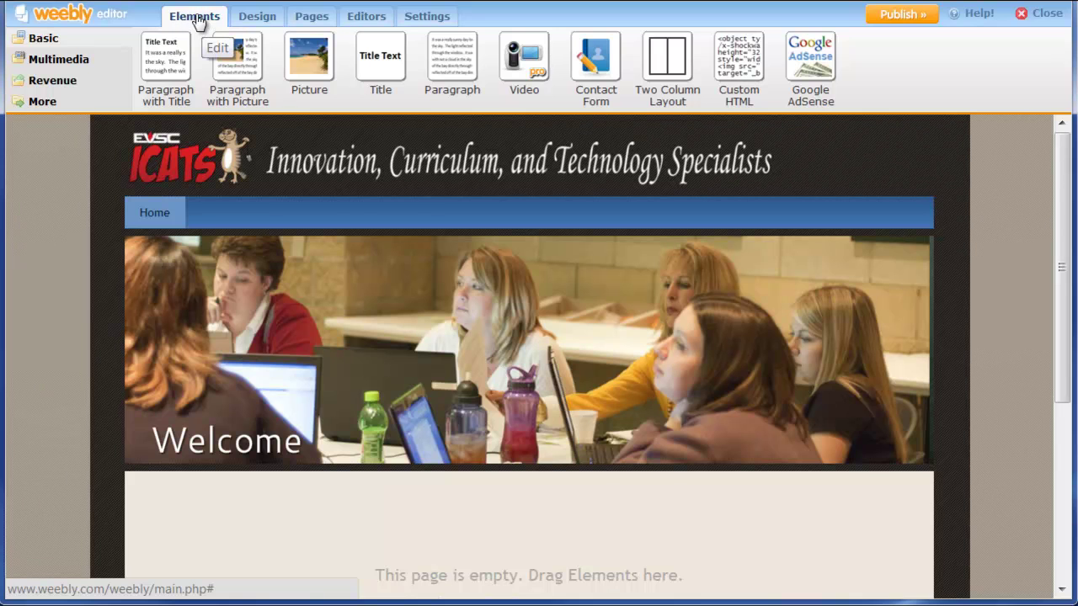
scroll(470, 476, down, 1)
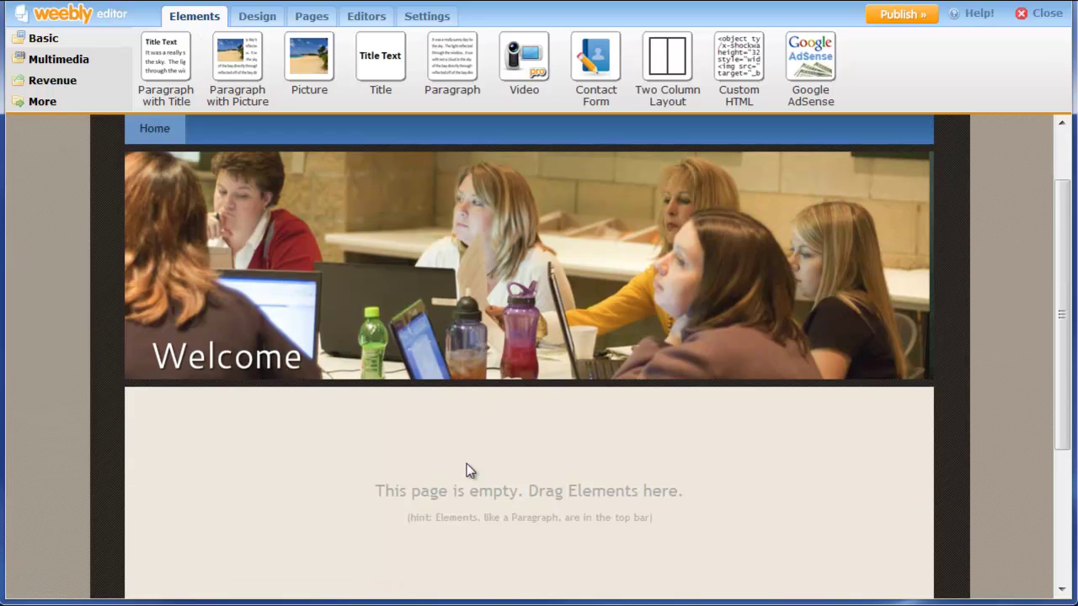